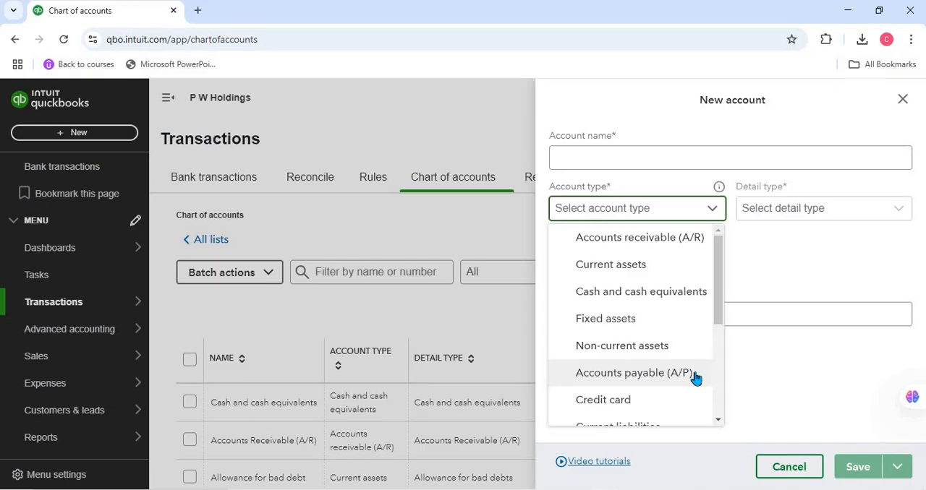
Step: Look through the account types offered for a new account
left_click_drag(721, 325, 718, 389)
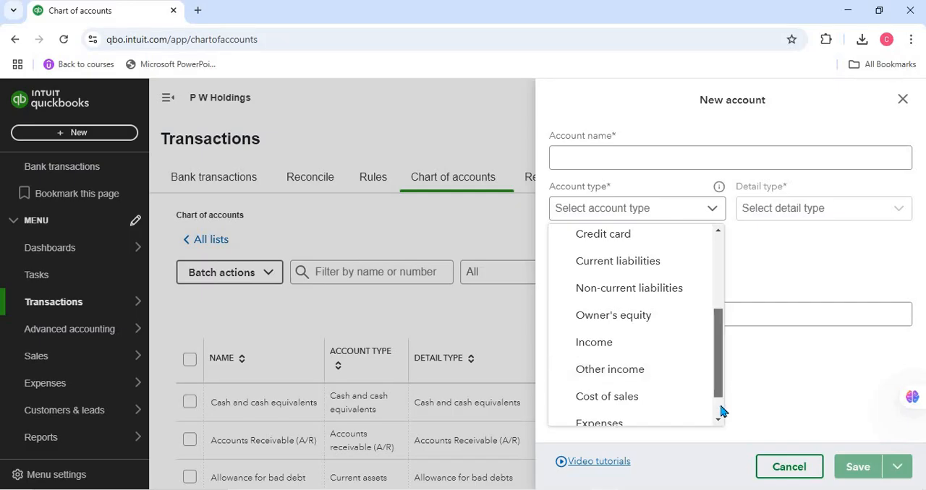
scroll(720, 412, "down", 2)
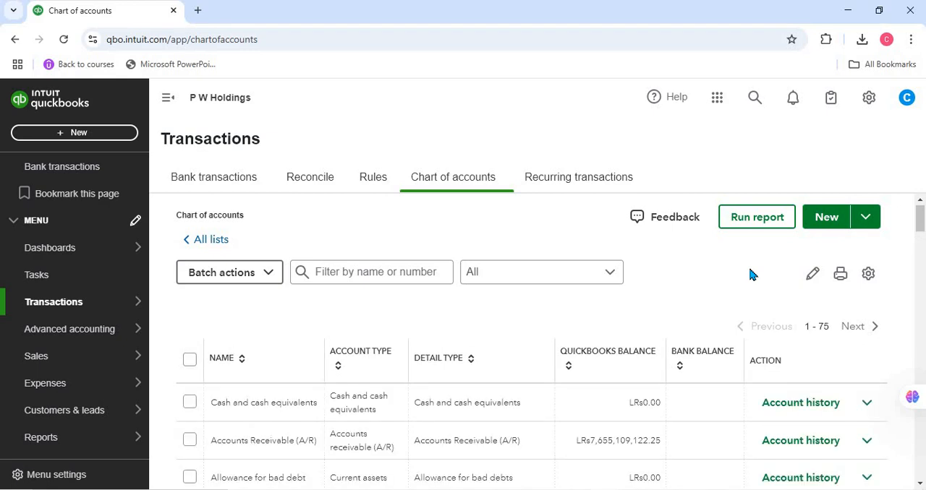
Step: Start a new account in the chart of accounts and name it "Ticket Income"
mouse_move(90, 303)
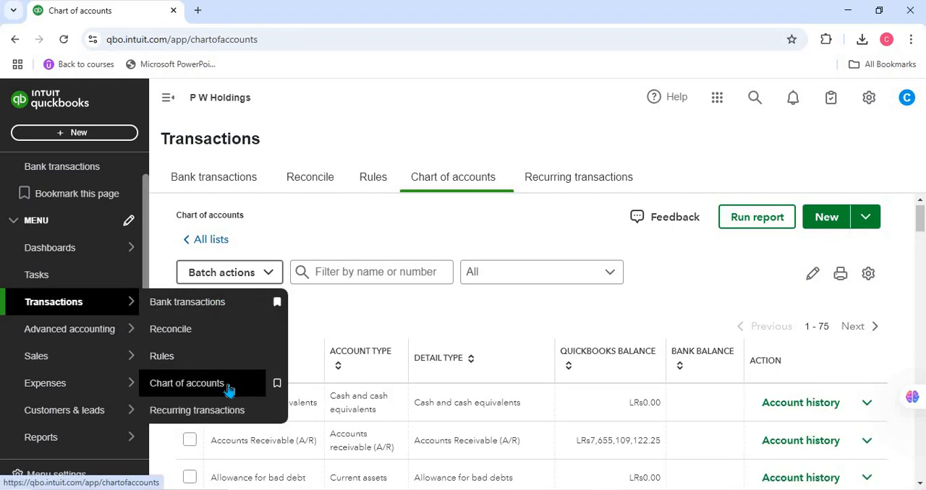
left_click(839, 227)
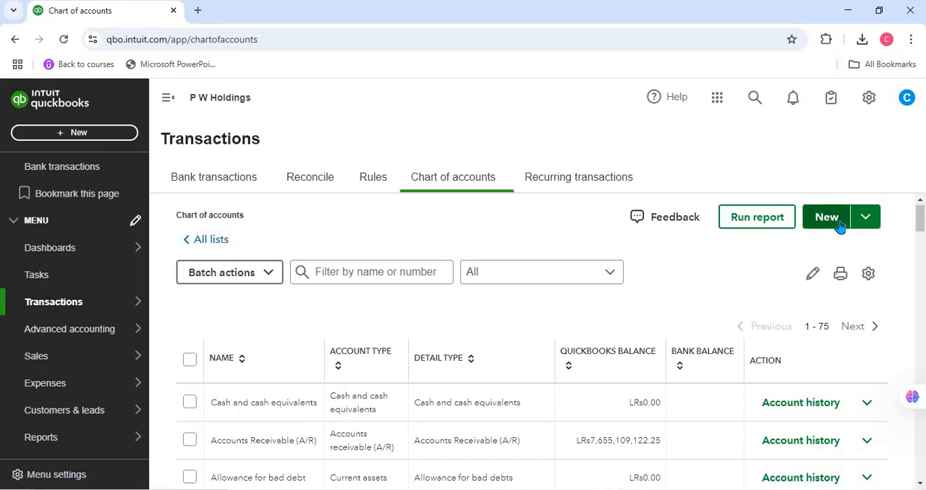
left_click(839, 226)
left_click(839, 227)
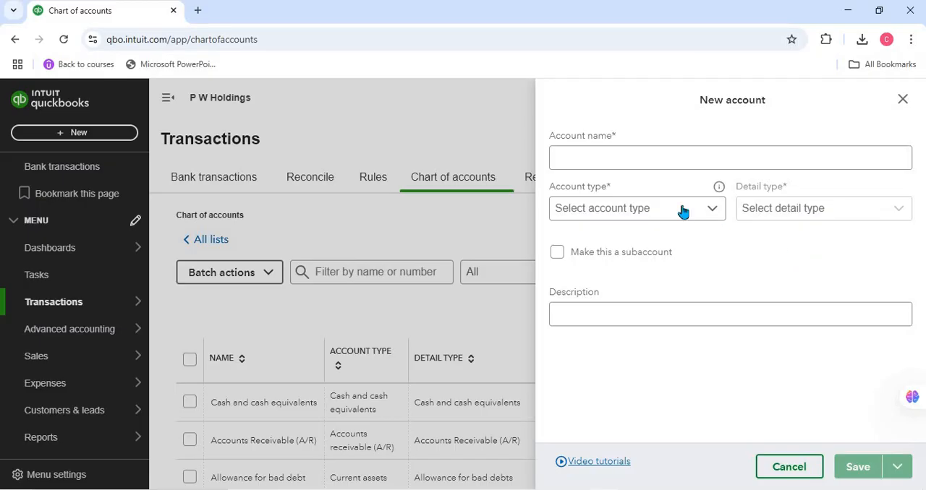
left_click(657, 157)
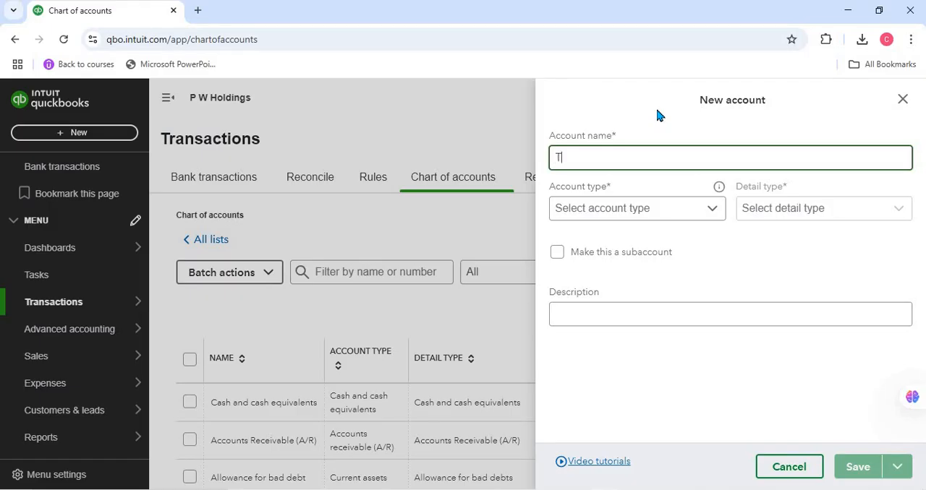
type("cket Income")
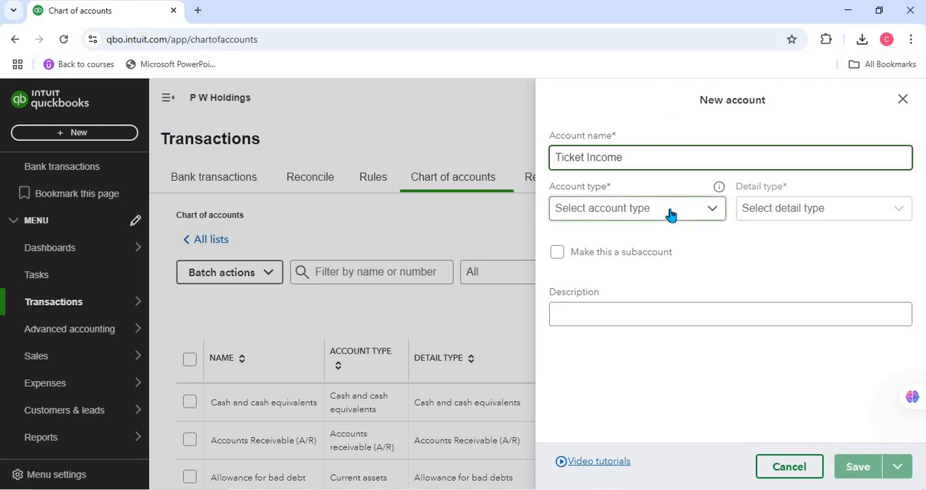
Step: Set the Ticket Income account's type to Income and its detail type to "Sales - retail"
mouse_move(719, 190)
left_click(669, 208)
scroll(653, 320, "down", 3)
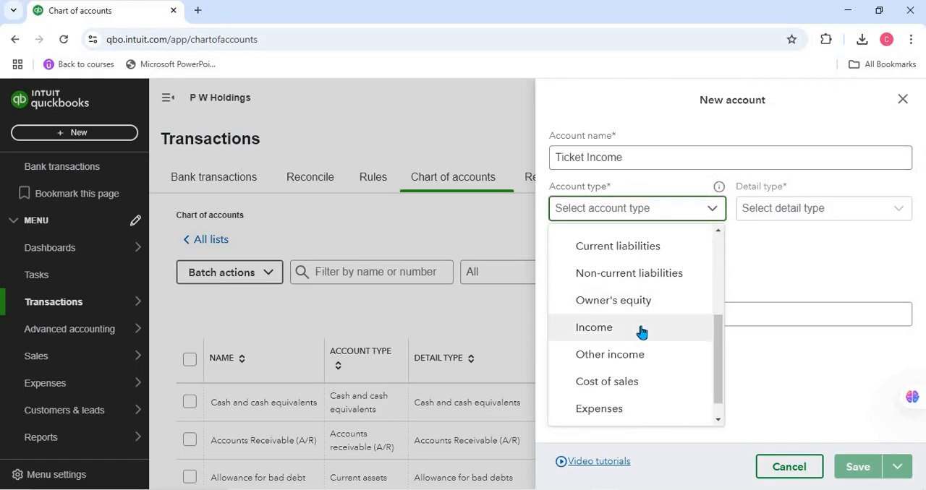
left_click(640, 331)
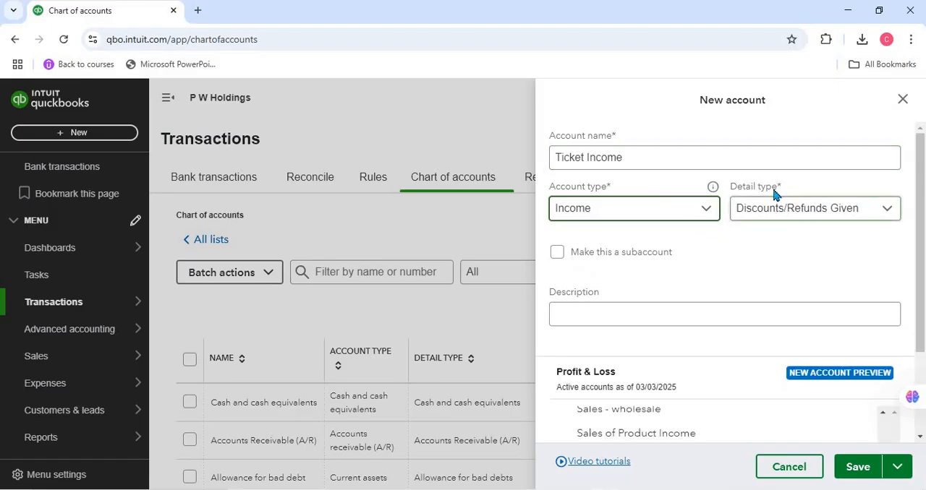
left_click(838, 214)
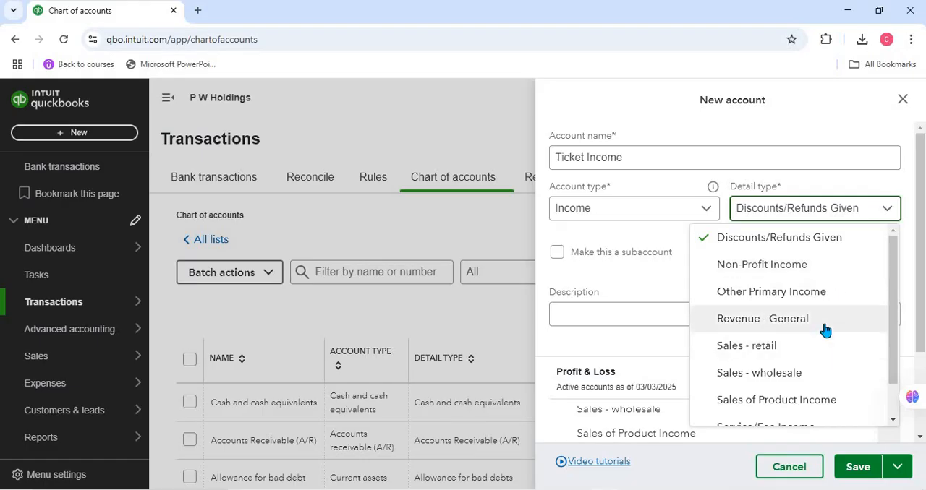
scroll(825, 329, "down", 1)
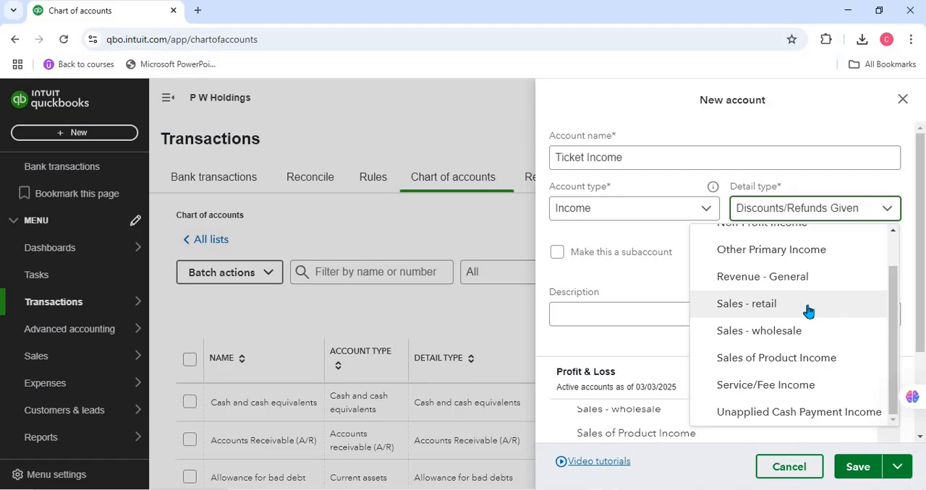
left_click(777, 304)
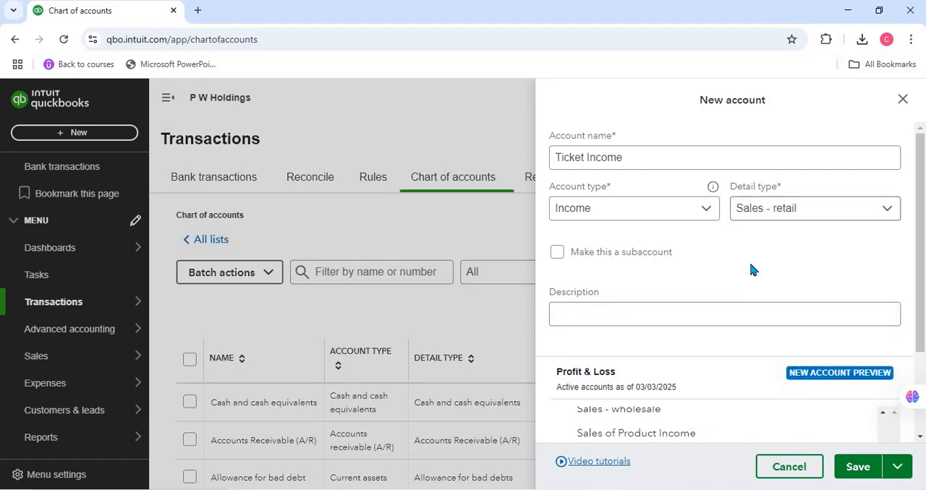
Step: Enter the description "Ticket sales income" for the new account and save it
left_click(722, 317)
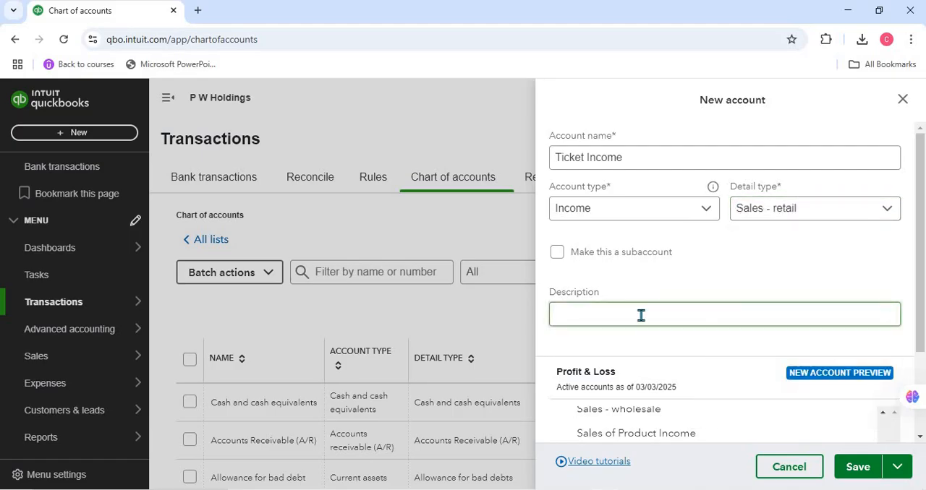
left_click(641, 313)
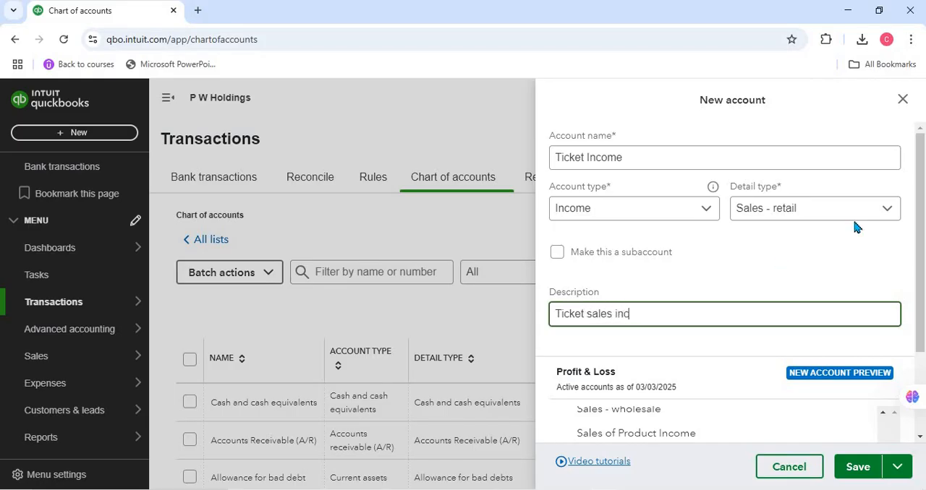
type("e")
scroll(799, 288, "down", 2)
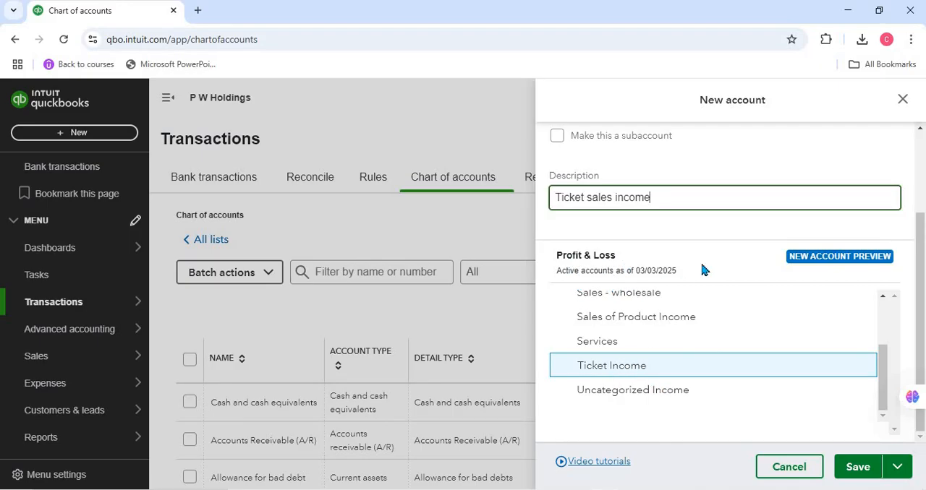
left_click(850, 469)
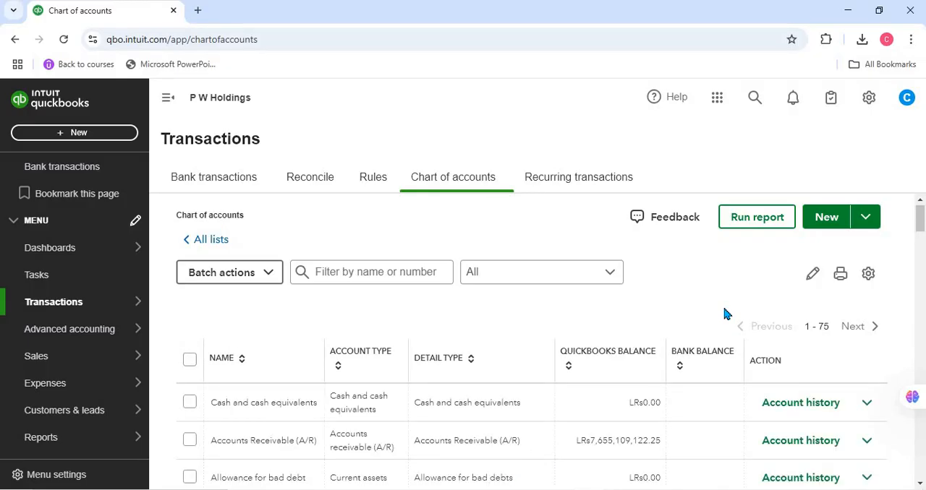
Step: Search the chart of accounts page for "ticket" to locate the Ticket Income account
scroll(726, 314, "down", 5)
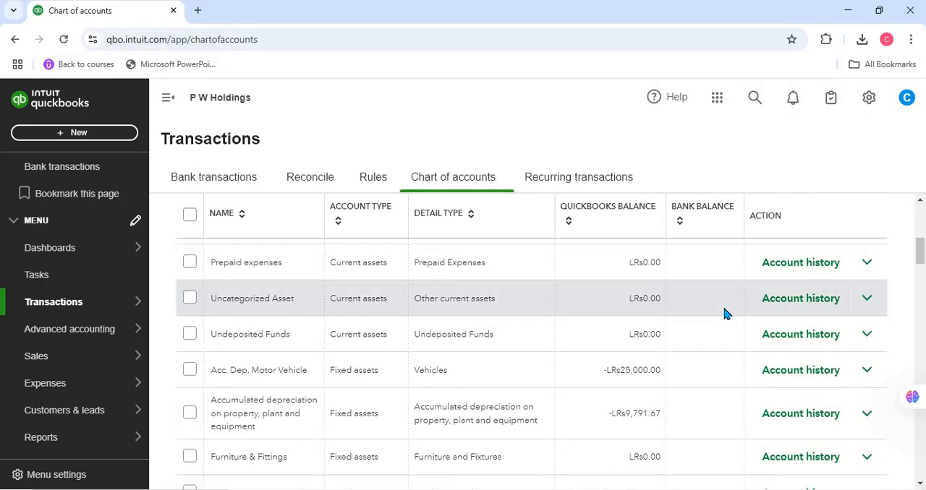
scroll(727, 314, "down", 20)
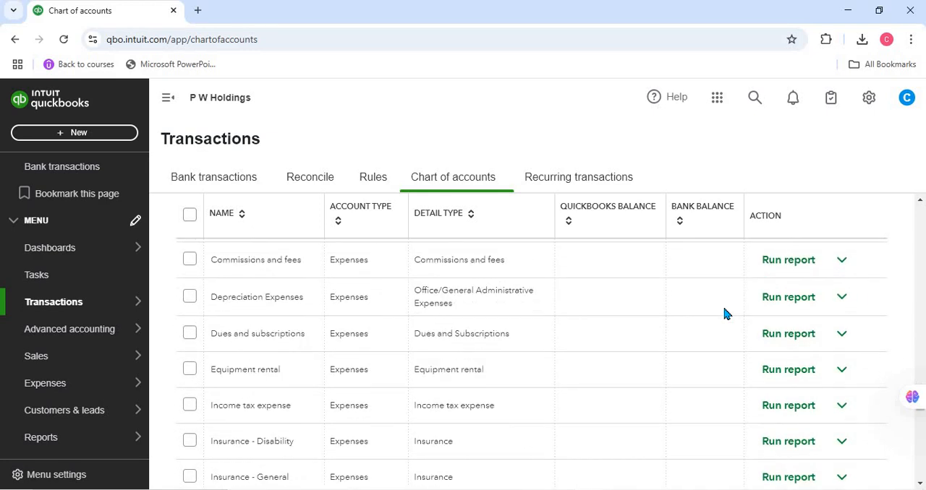
key("ctrl+f")
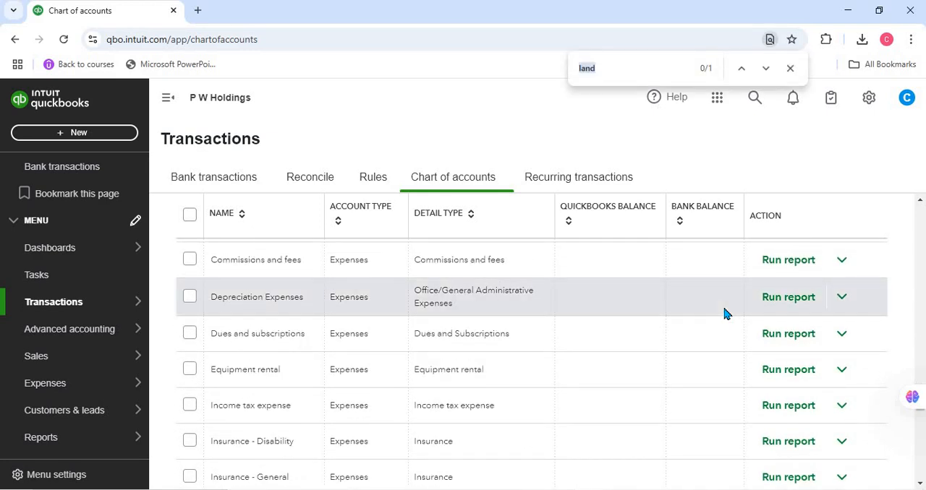
type("ticket")
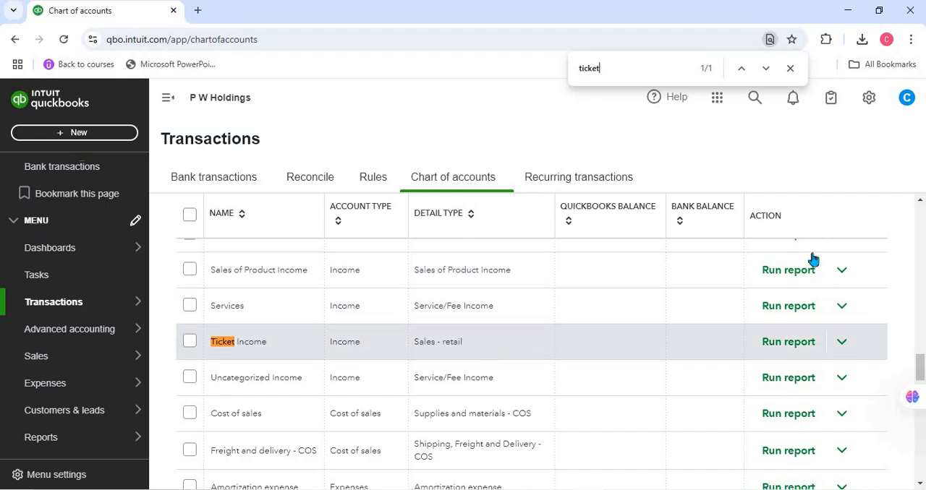
Step: Start another new account in the chart of accounts and name it "Fuel Expenses"
scroll(903, 321, "up", 5)
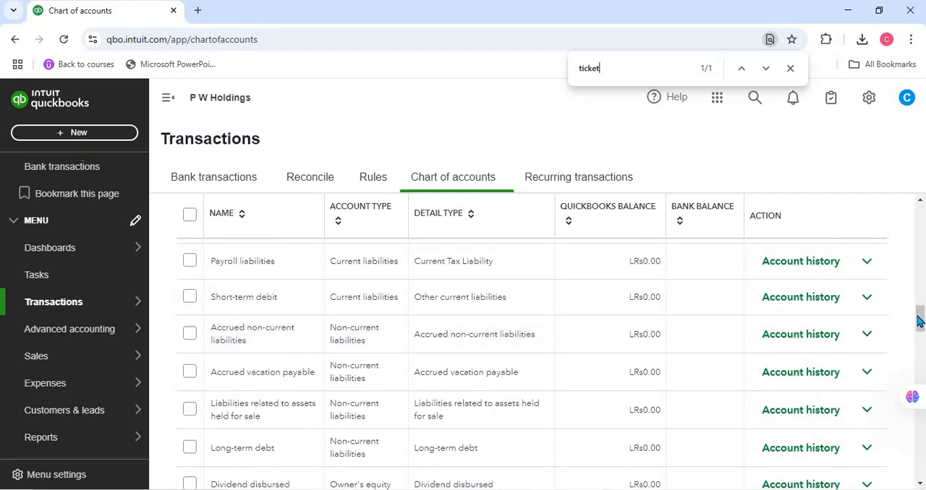
scroll(918, 257, "up", 10)
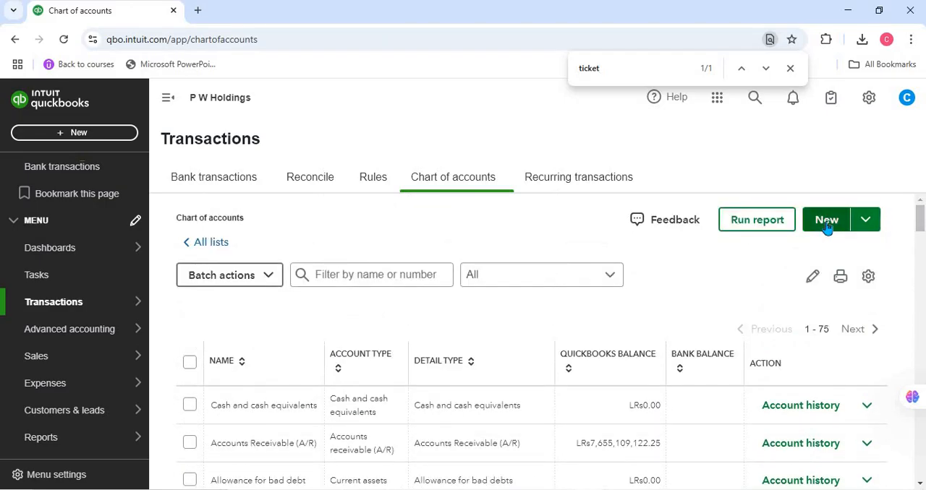
left_click(826, 227)
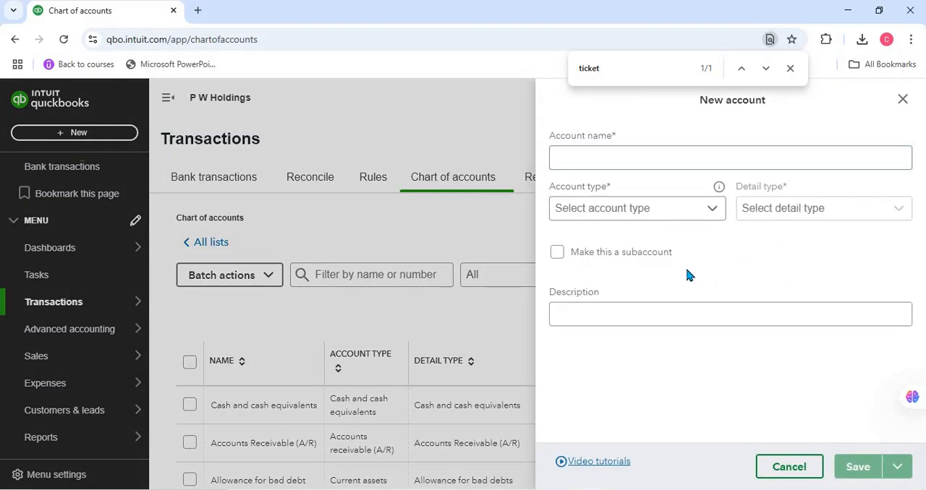
left_click(636, 155)
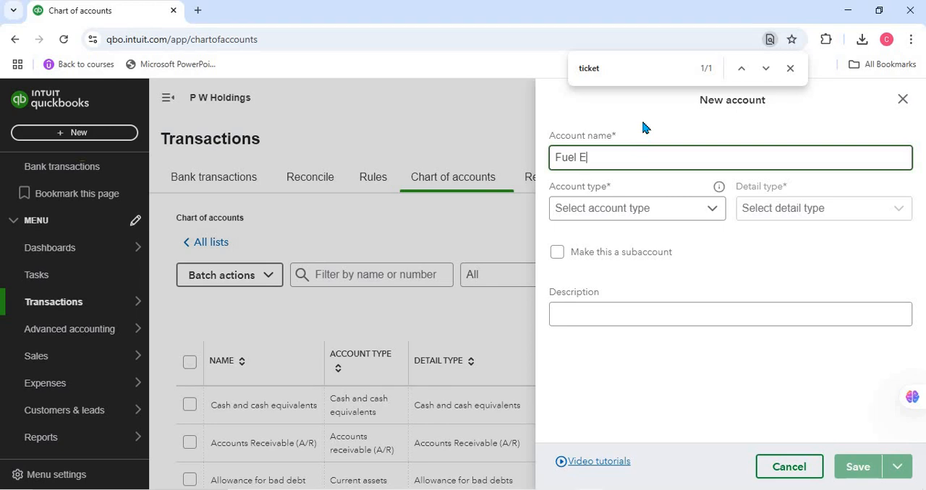
type("Fuel Expenses")
Step: Set the Fuel Expenses account's type to Expenses and its detail type to "Travel expenses - general and admin expenses"
left_click(668, 215)
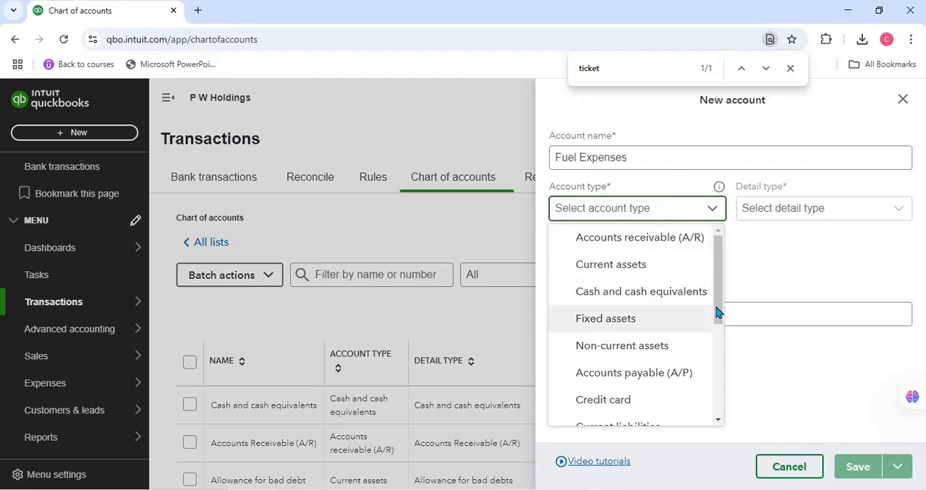
left_click(720, 372)
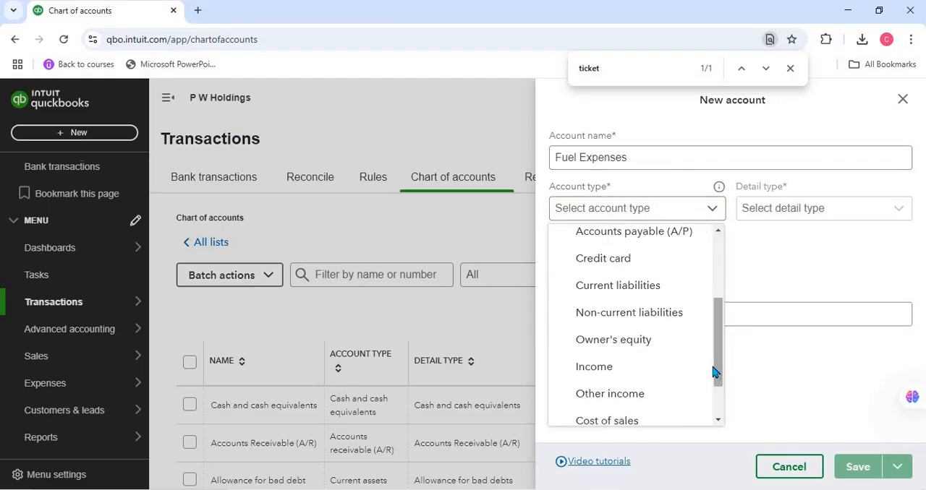
left_click_drag(713, 371, 641, 397)
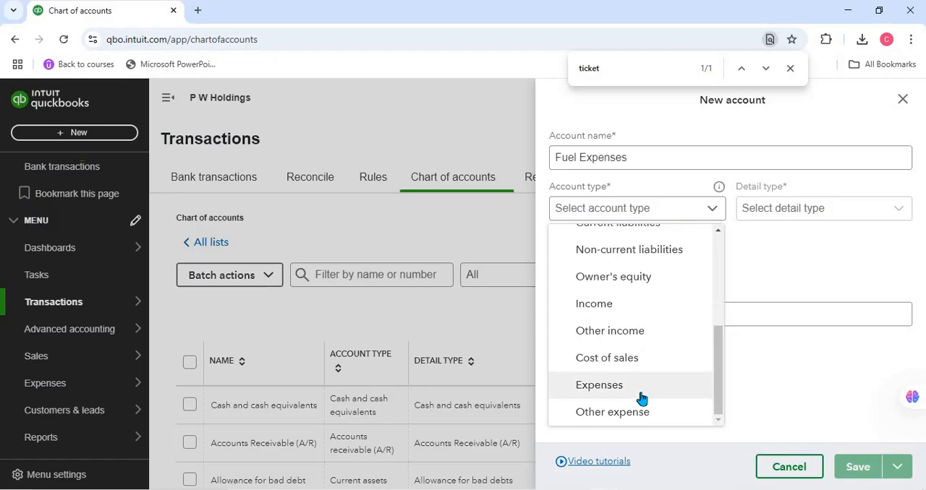
left_click(640, 397)
left_click(777, 217)
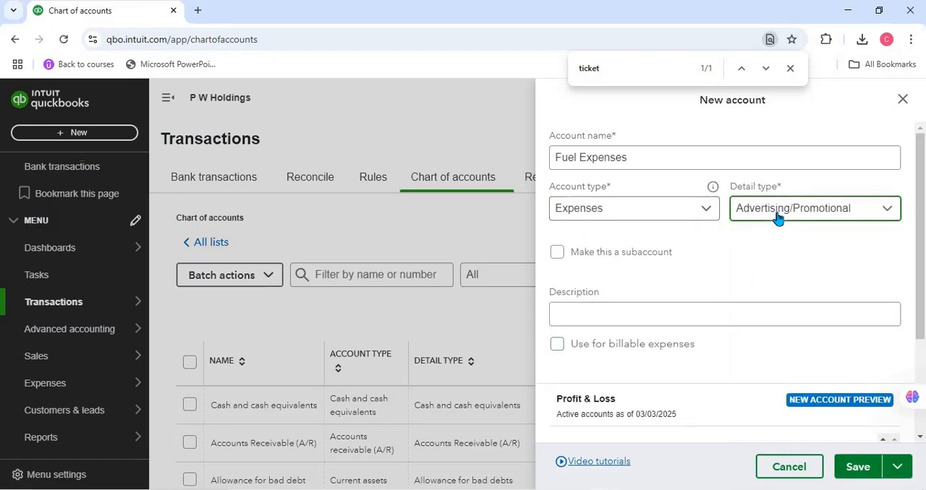
scroll(787, 288, "down", 2)
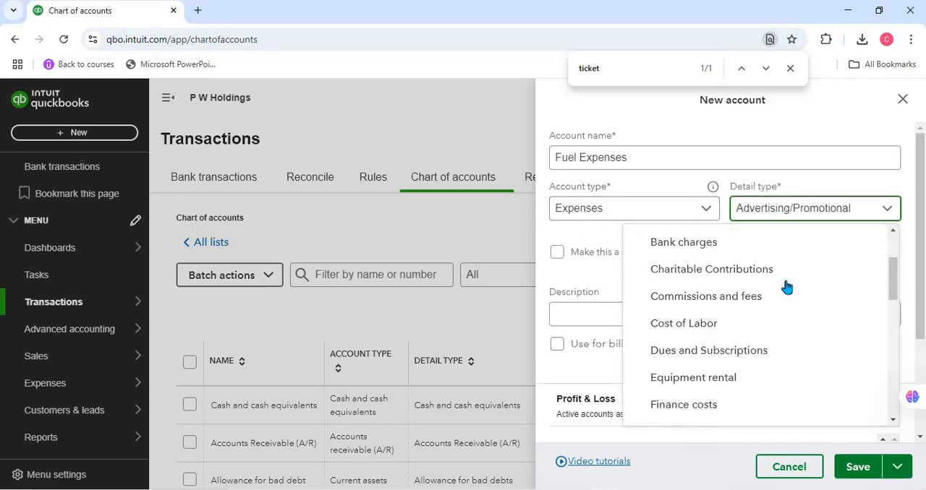
scroll(787, 288, "down", 6)
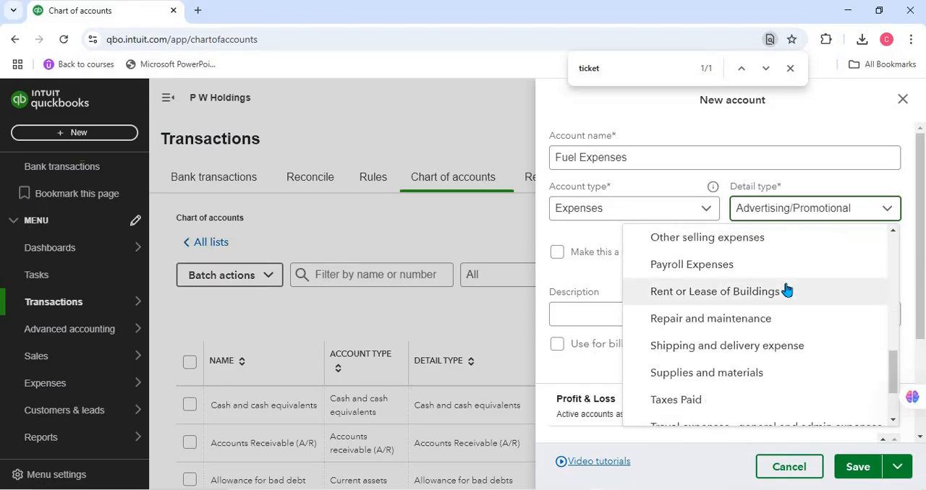
scroll(787, 289, "down", 3)
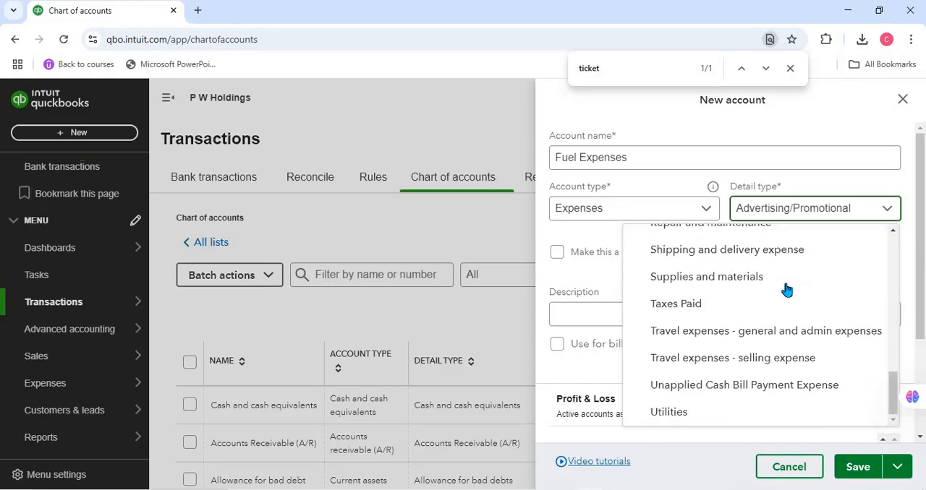
left_click(764, 337)
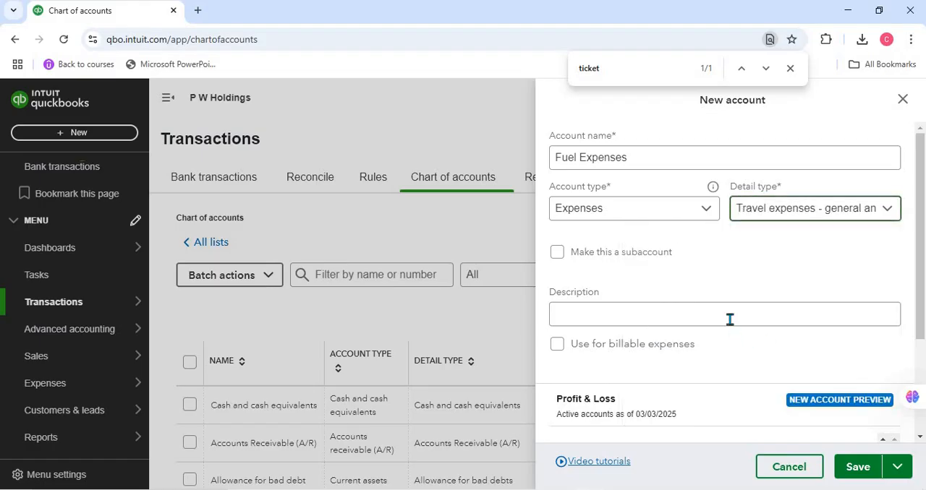
Step: Check the Profit & Loss preview for the Fuel Expenses account and save the account
scroll(736, 287, "down", 2)
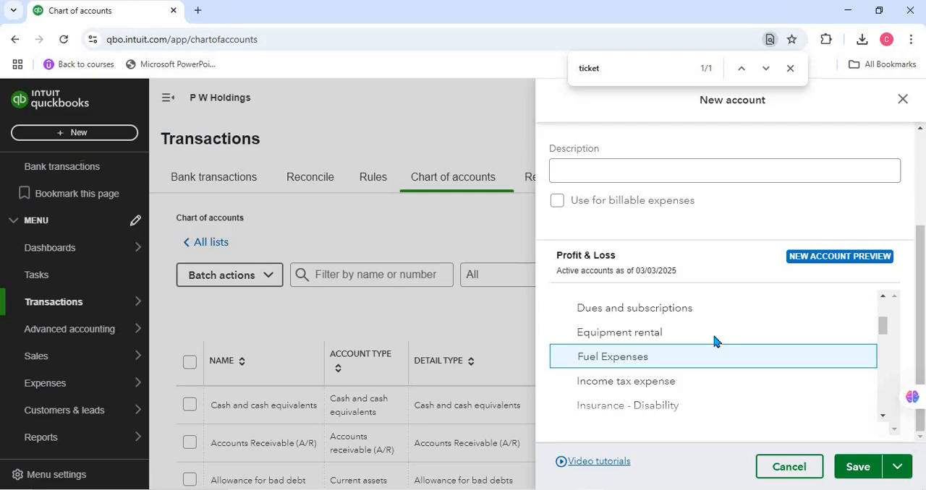
scroll(714, 341, "down", 8)
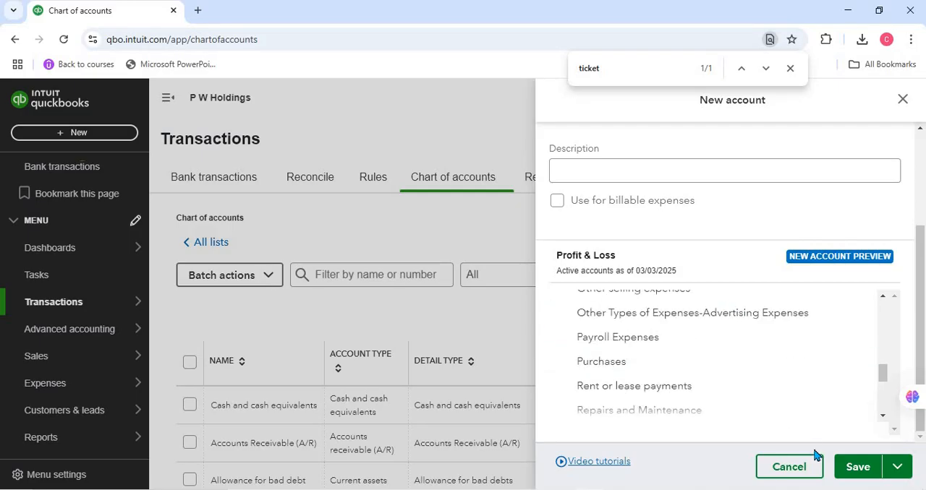
left_click(850, 471)
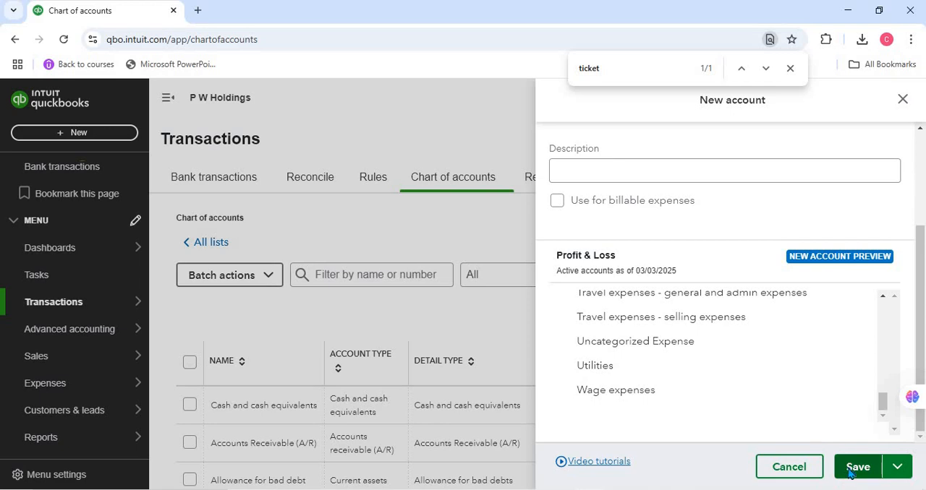